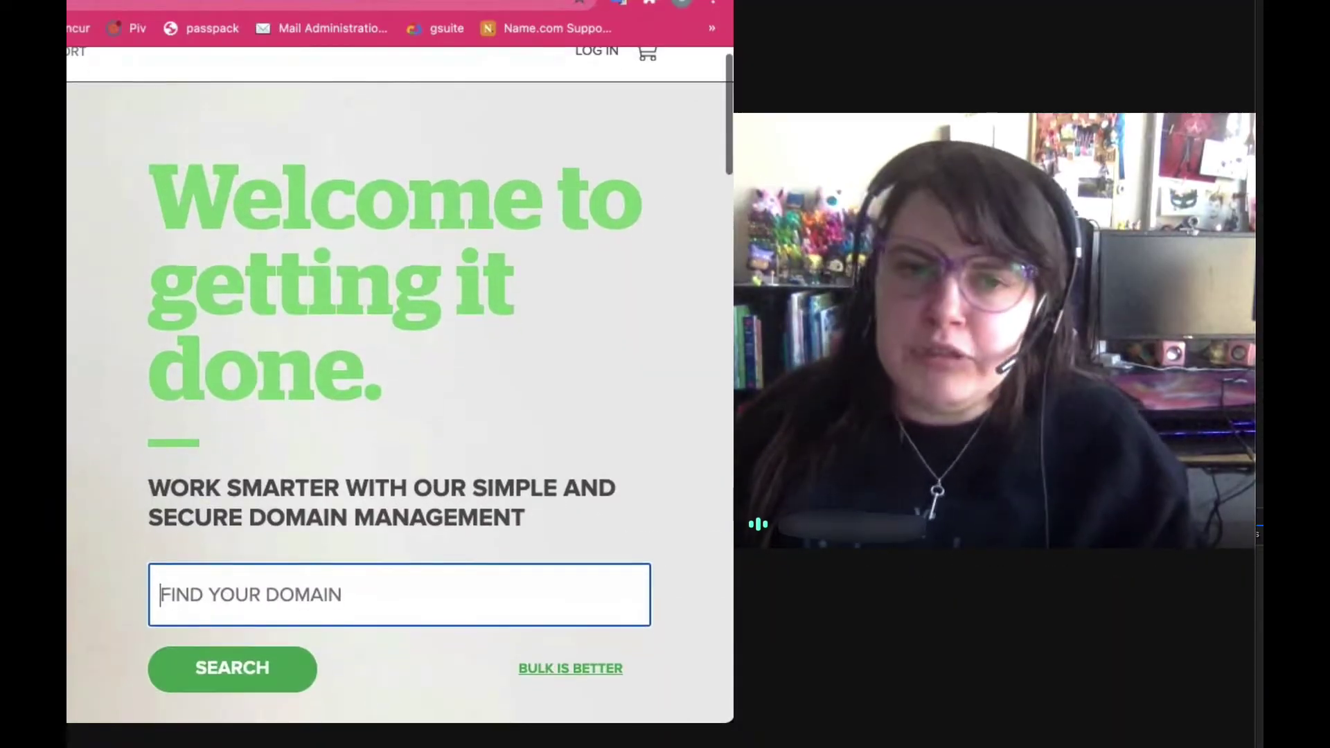
scroll(401, 385, up, 1)
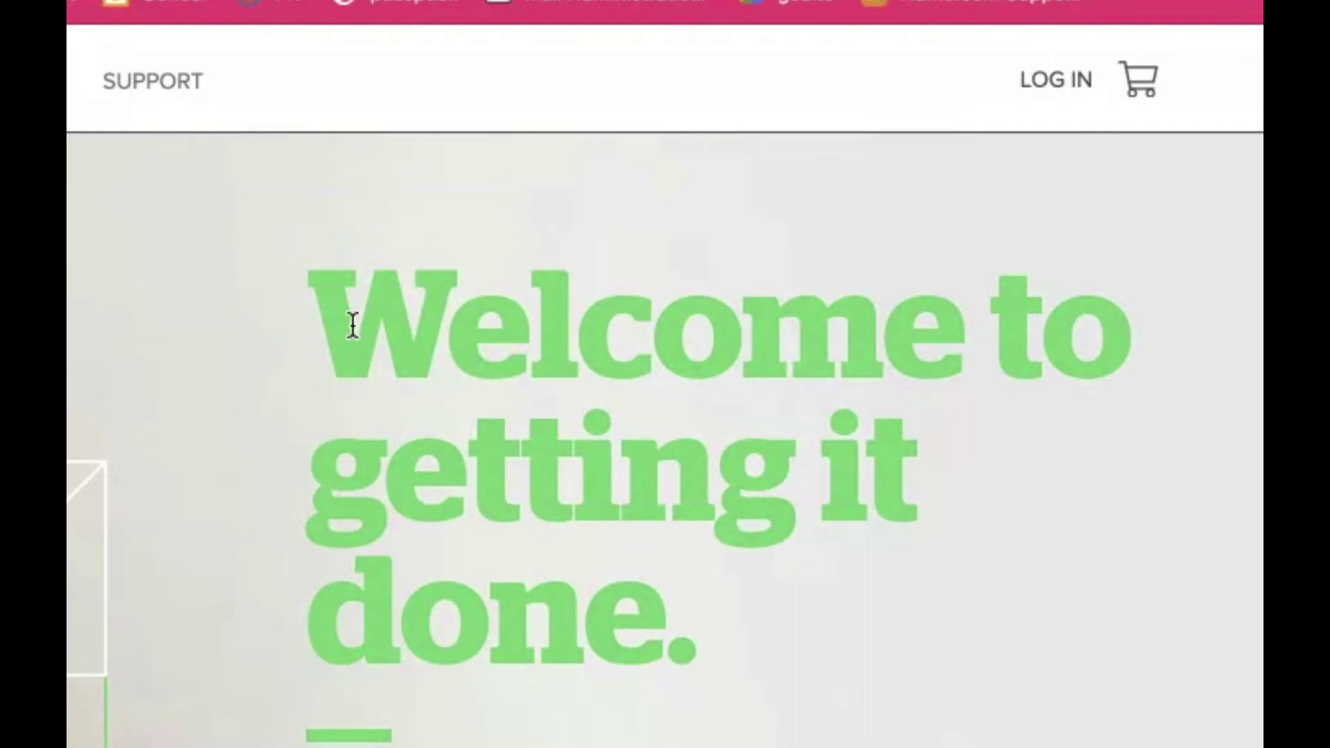
On the login page, clear the saved password and go to username/password recovery
click(1054, 81)
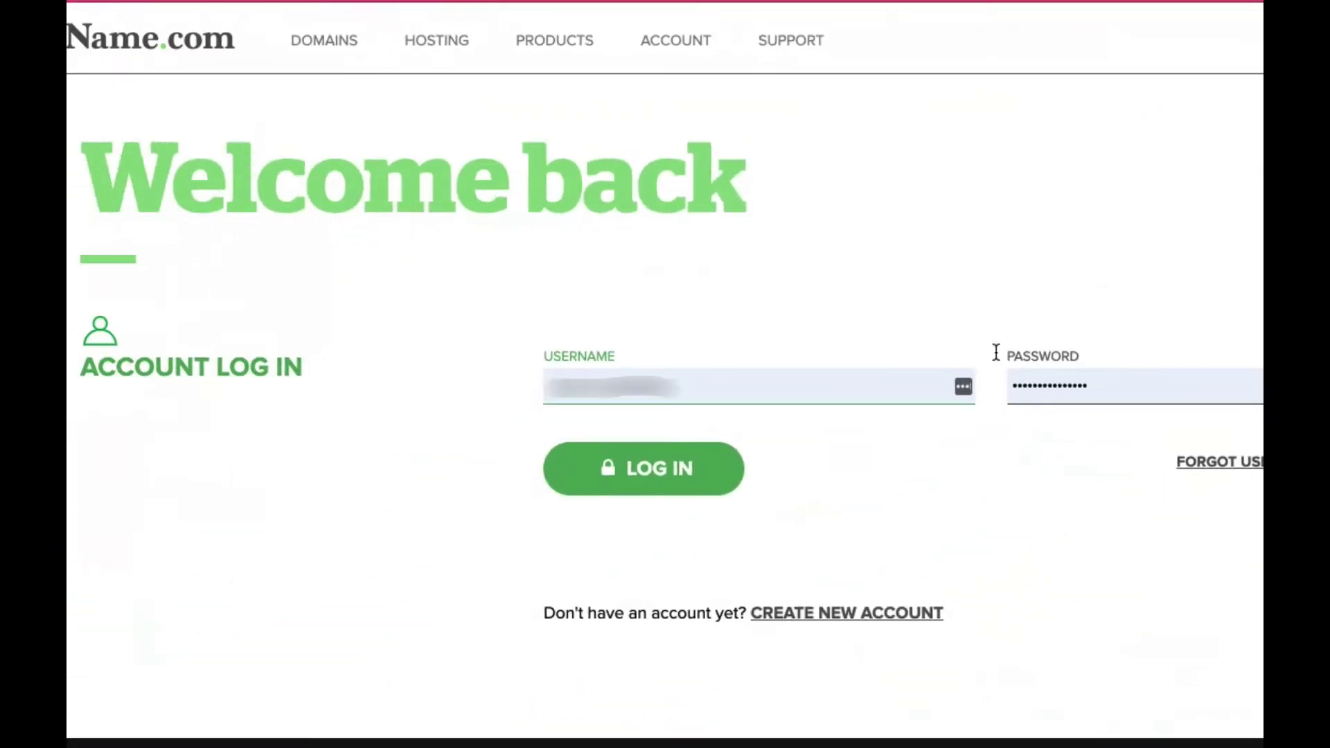
click(1195, 386)
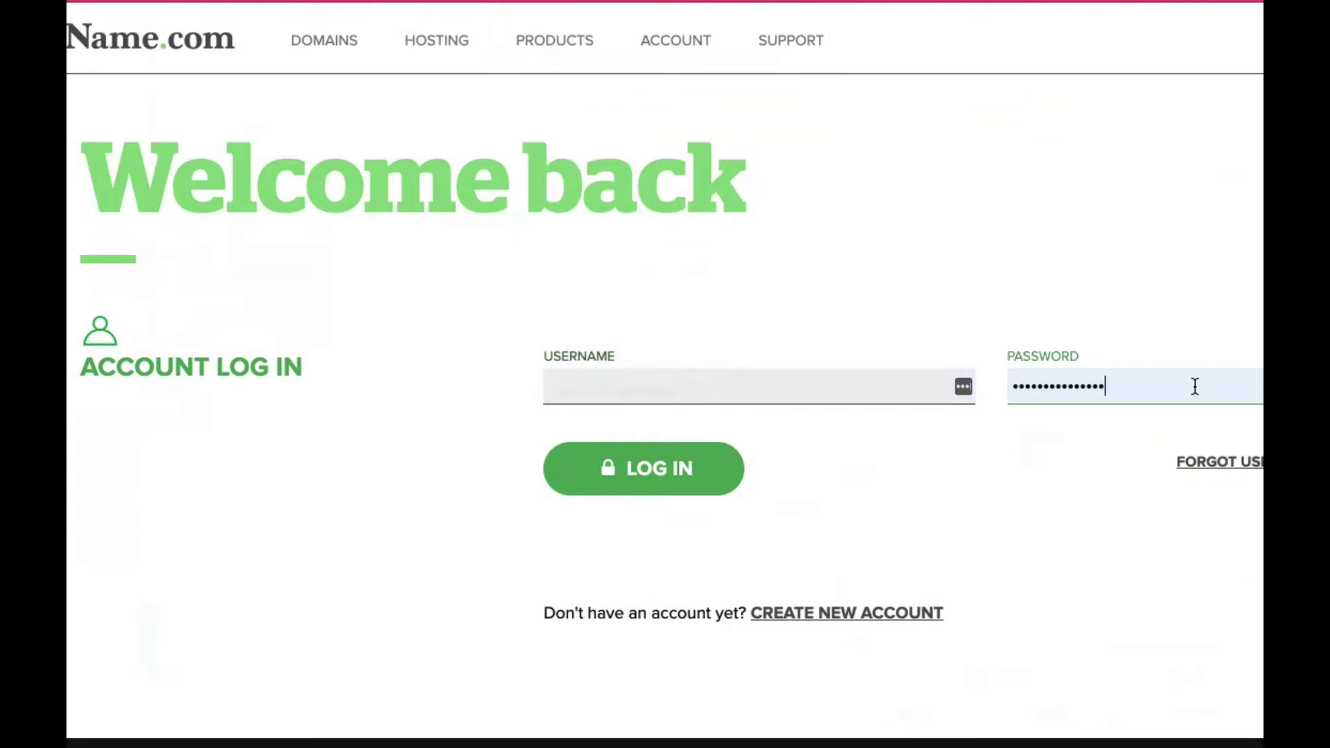
double_click(1195, 386)
key(BackSpace)
click(988, 487)
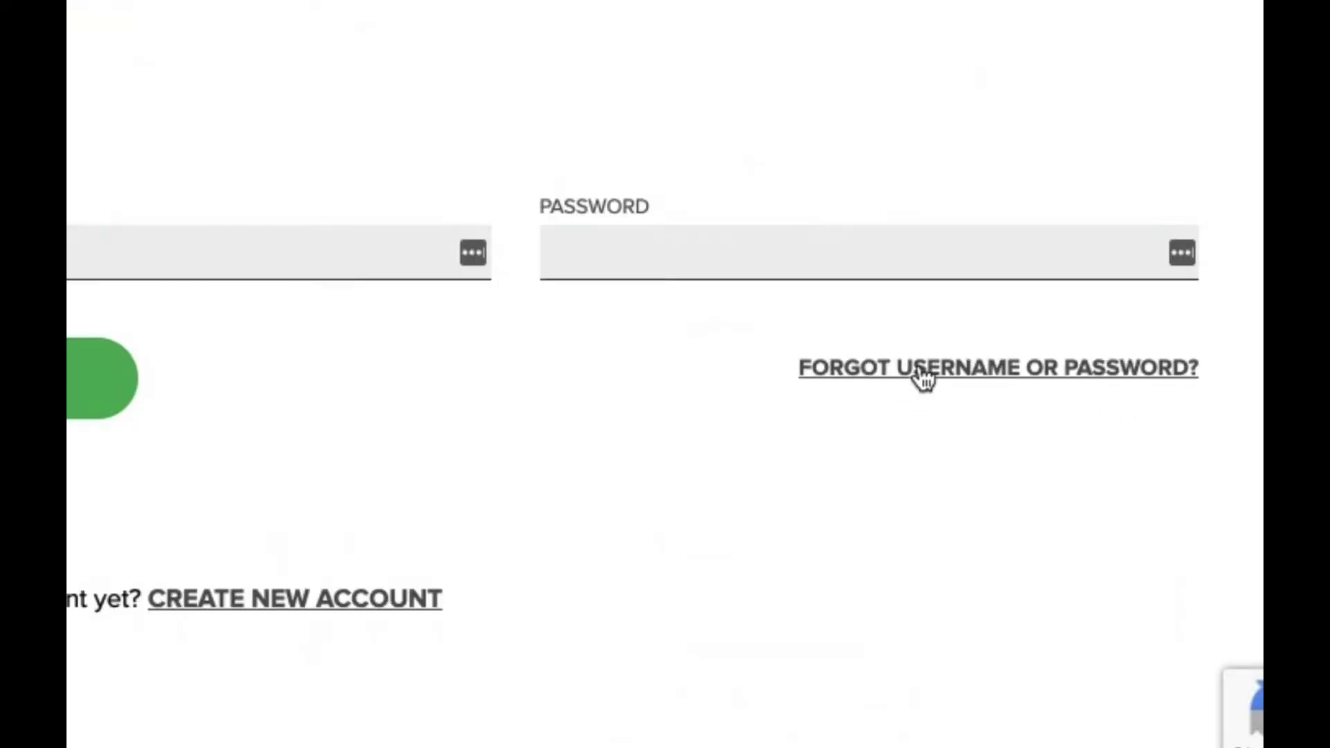
click(922, 377)
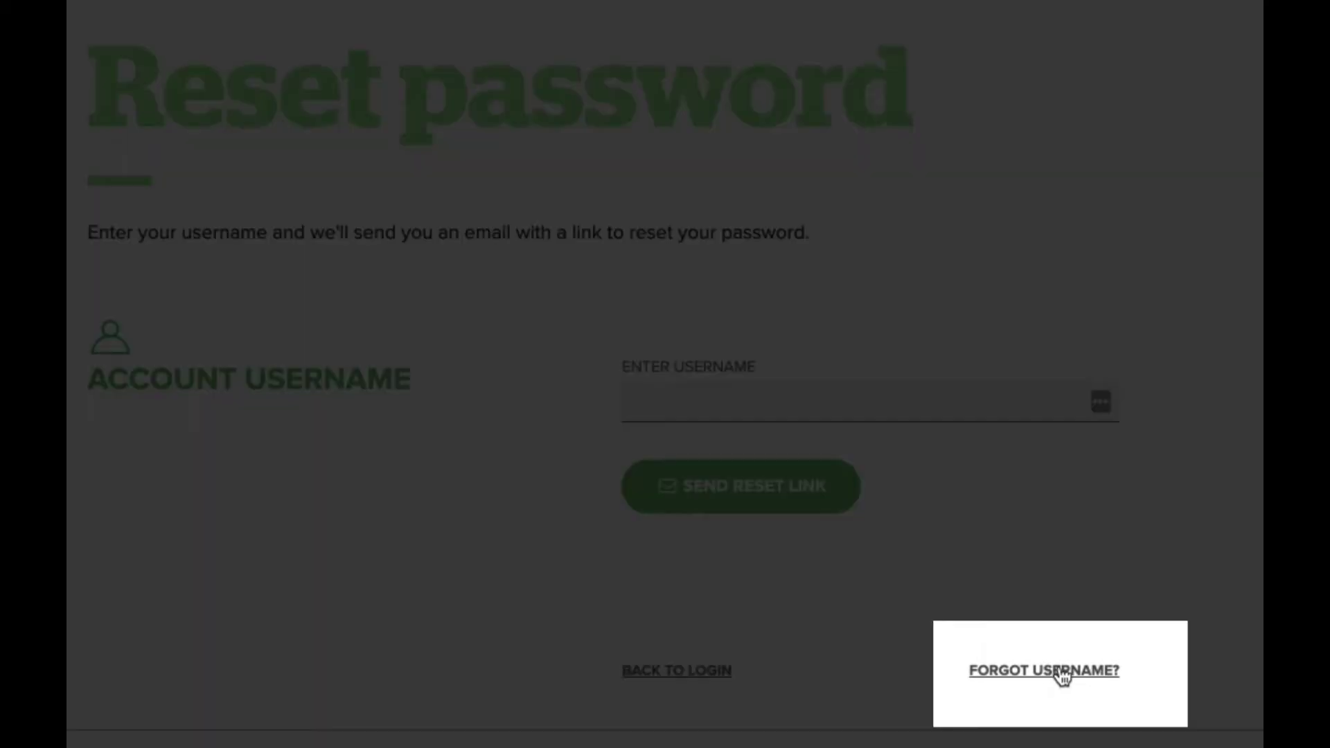
Request the forgotten username by email for the domain sharkdogattack.com
click(1062, 671)
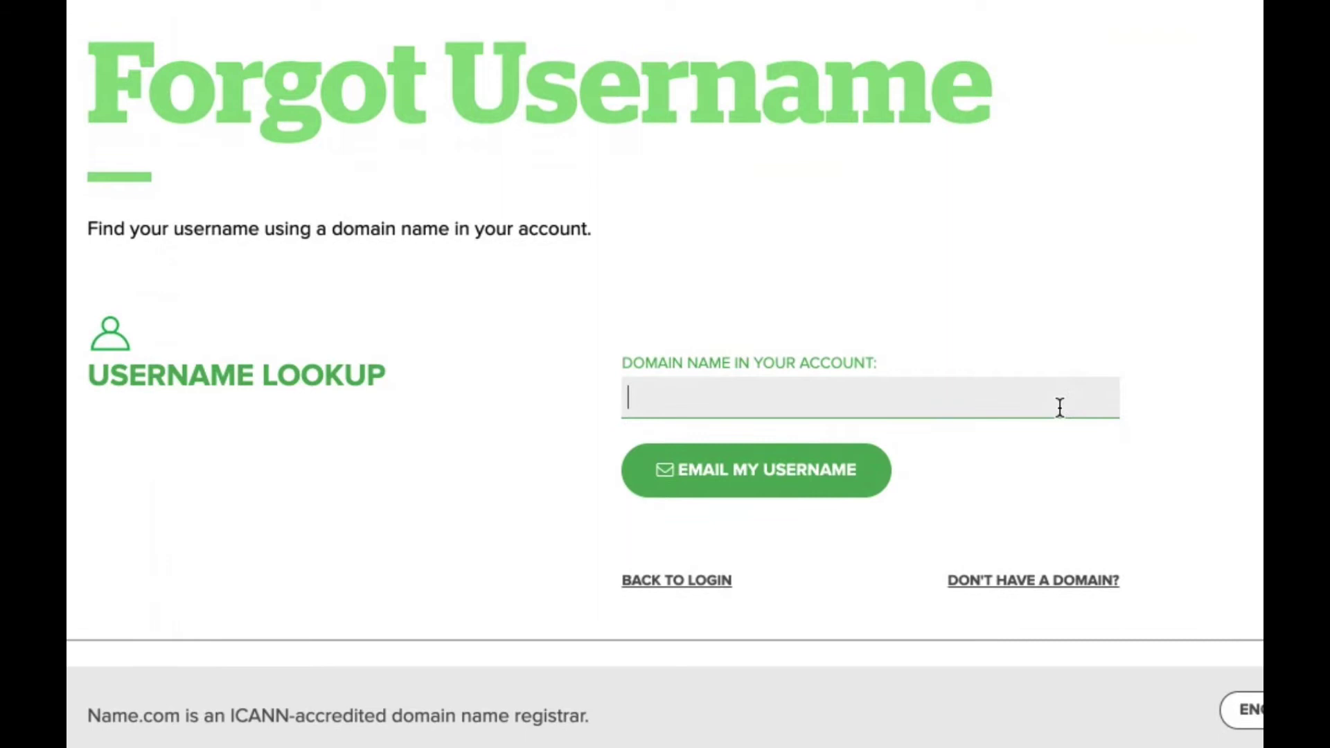
text(shark)
text(dogt)
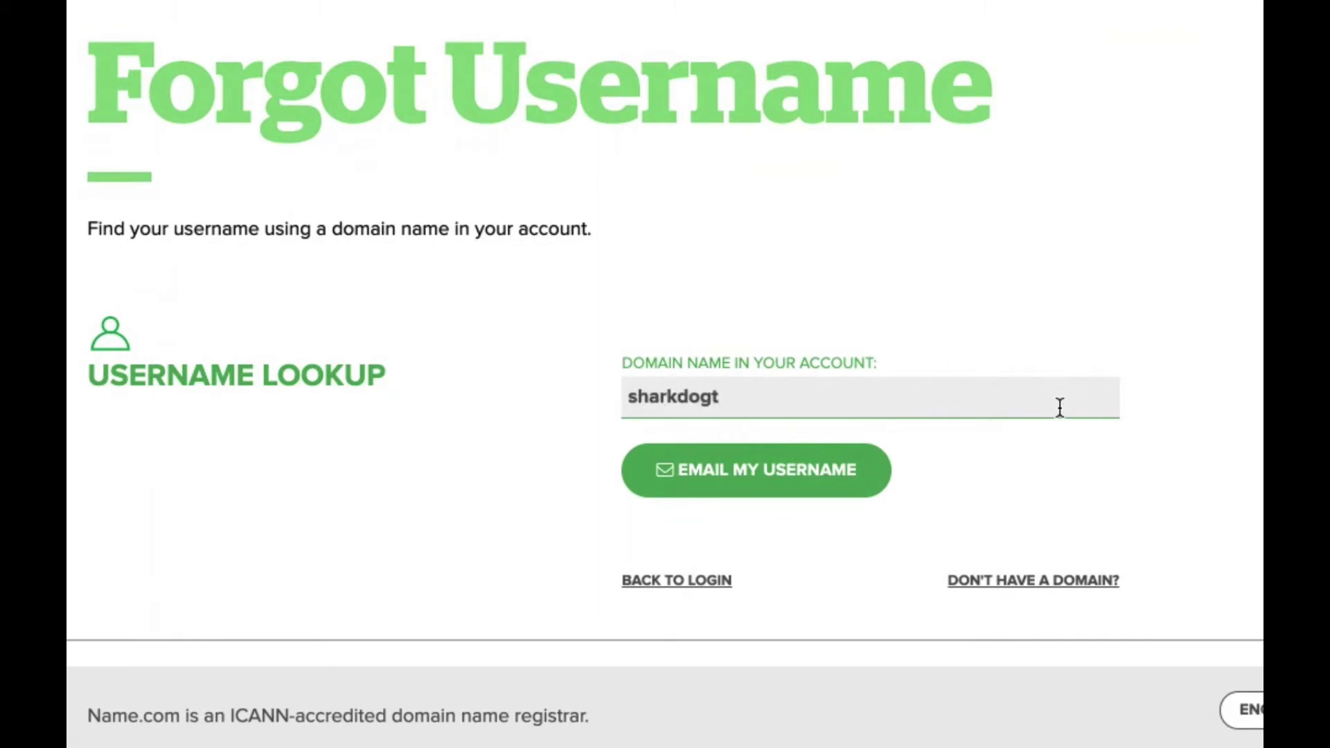
key(BackSpace)
text(attack.com)
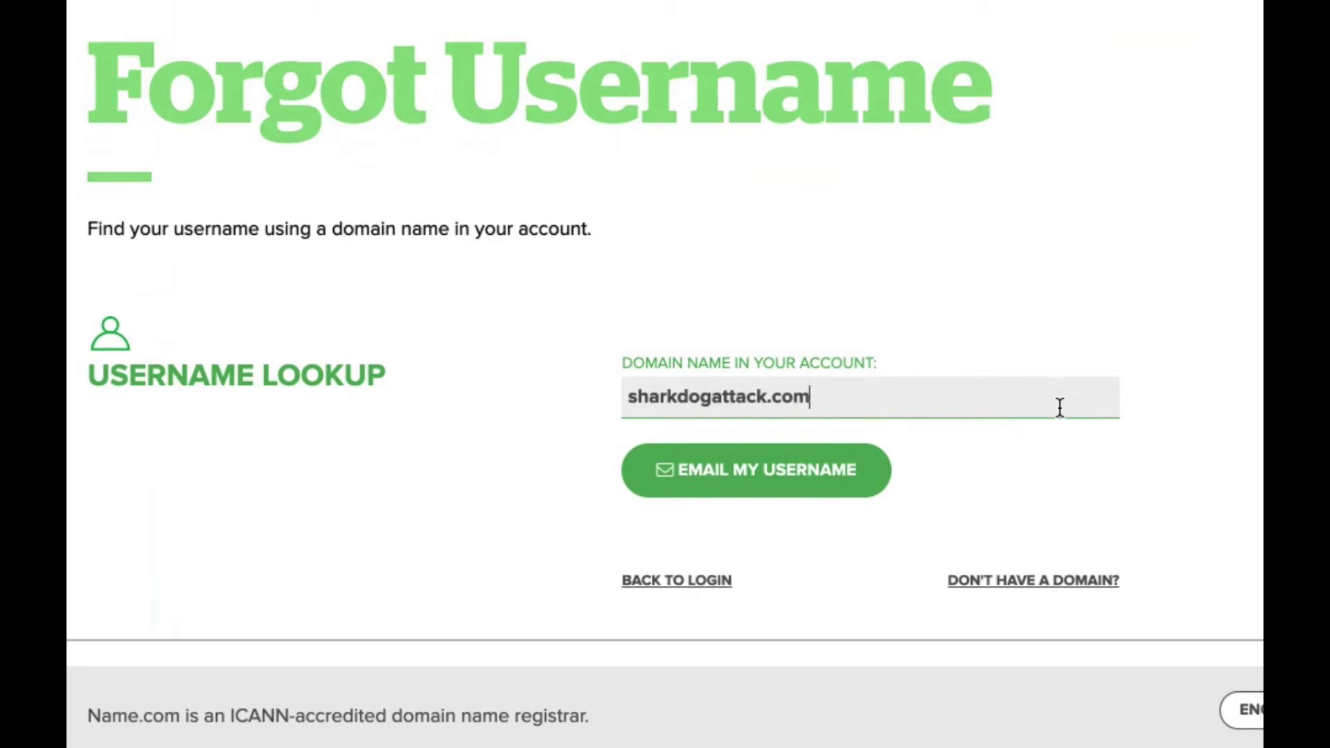
click(733, 482)
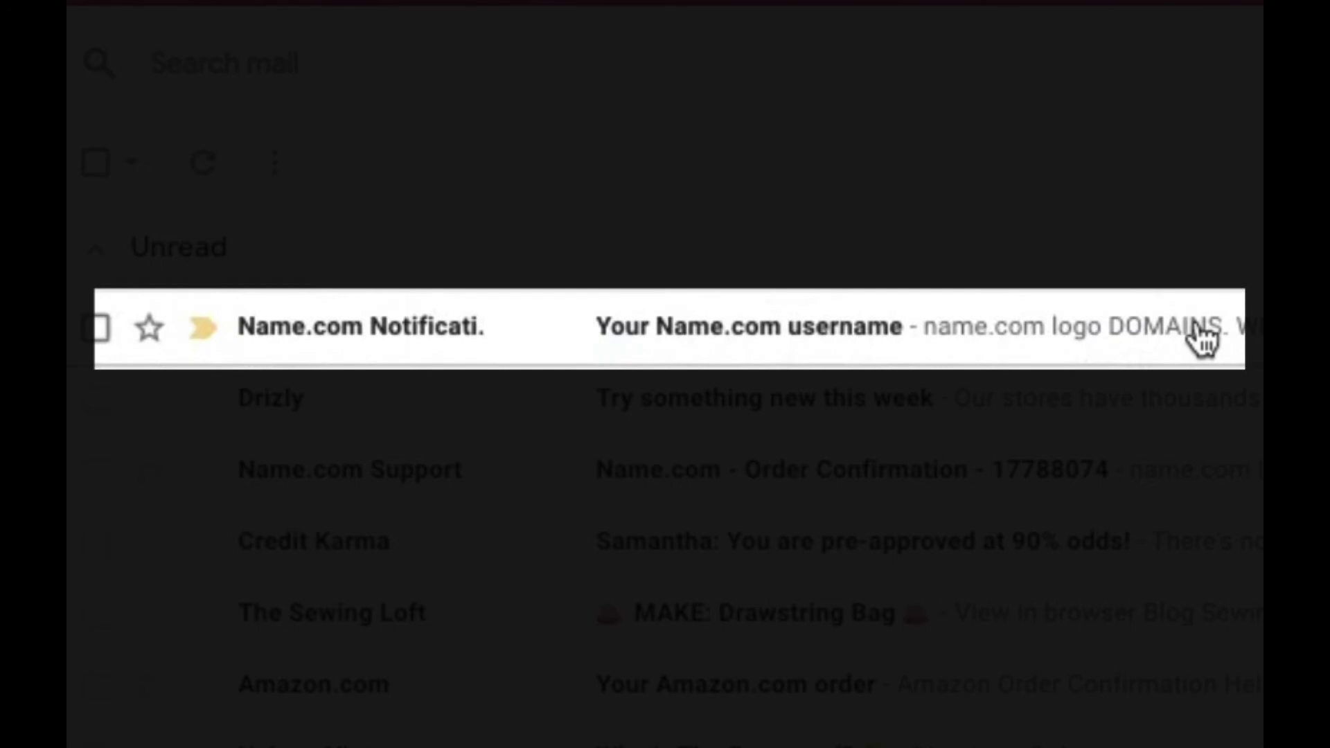
Read the 'Your Name.com username' email and follow its 'here' login link
click(1203, 338)
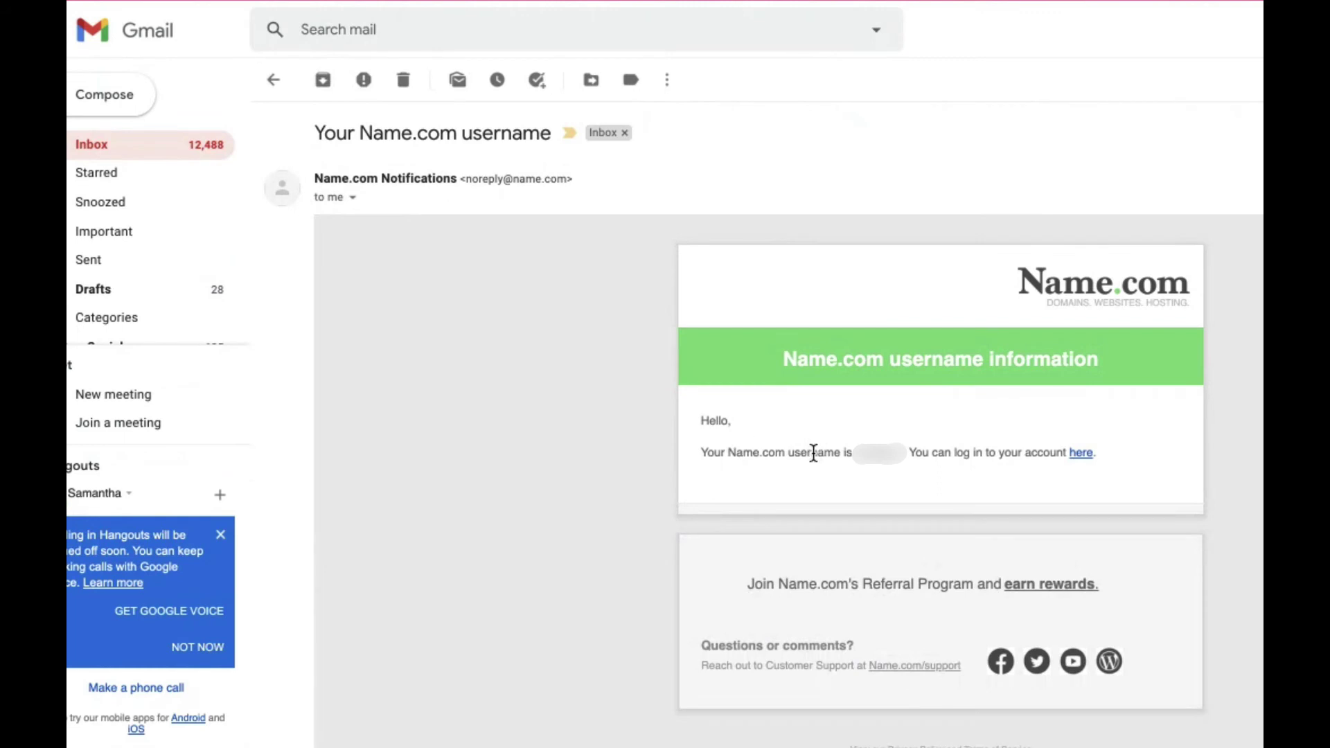
click(1087, 457)
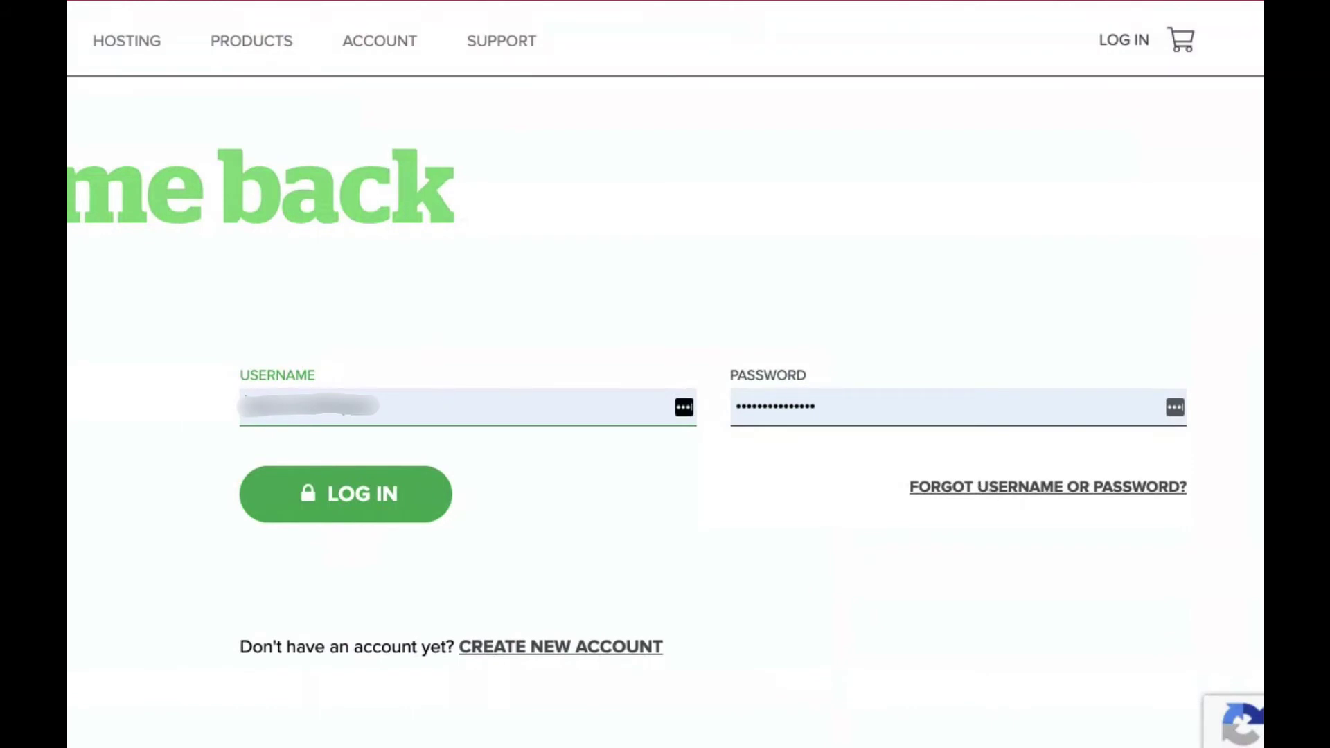
Clear the stored password and send a password reset link for the account username
click(841, 400)
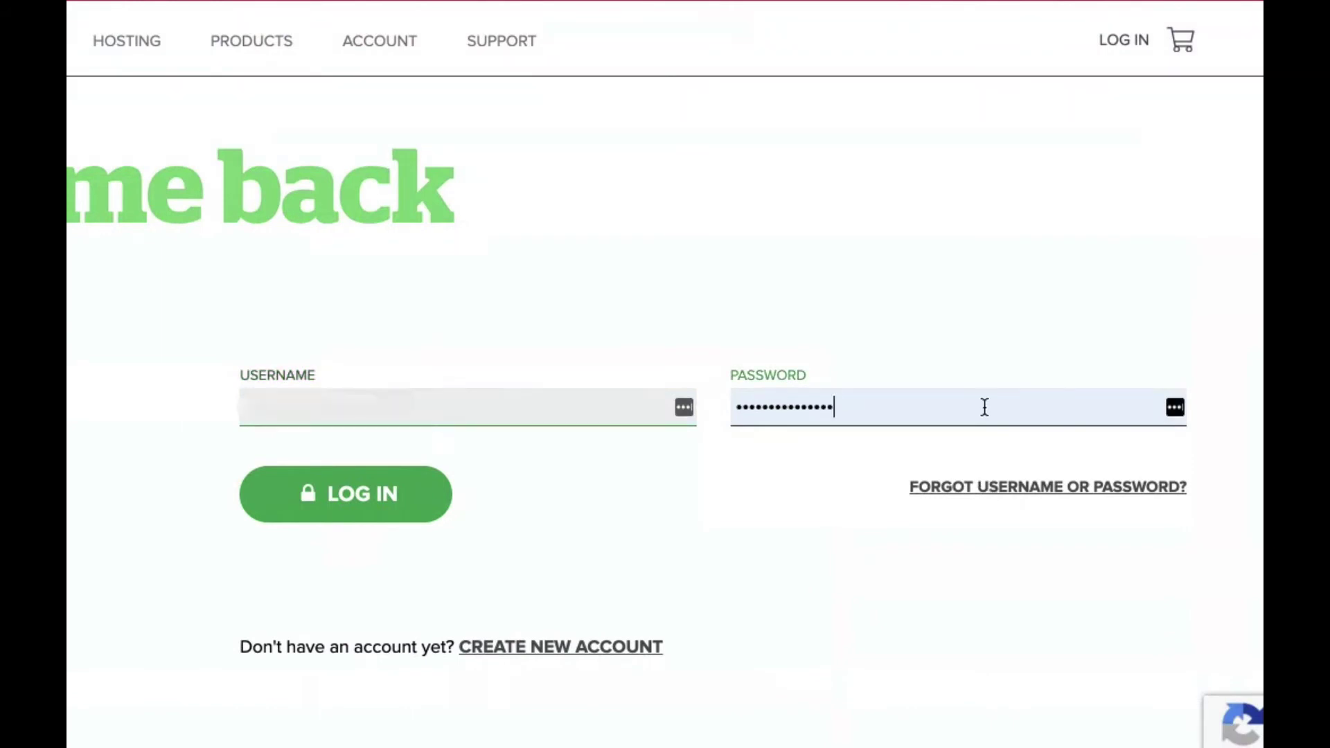
click(785, 524)
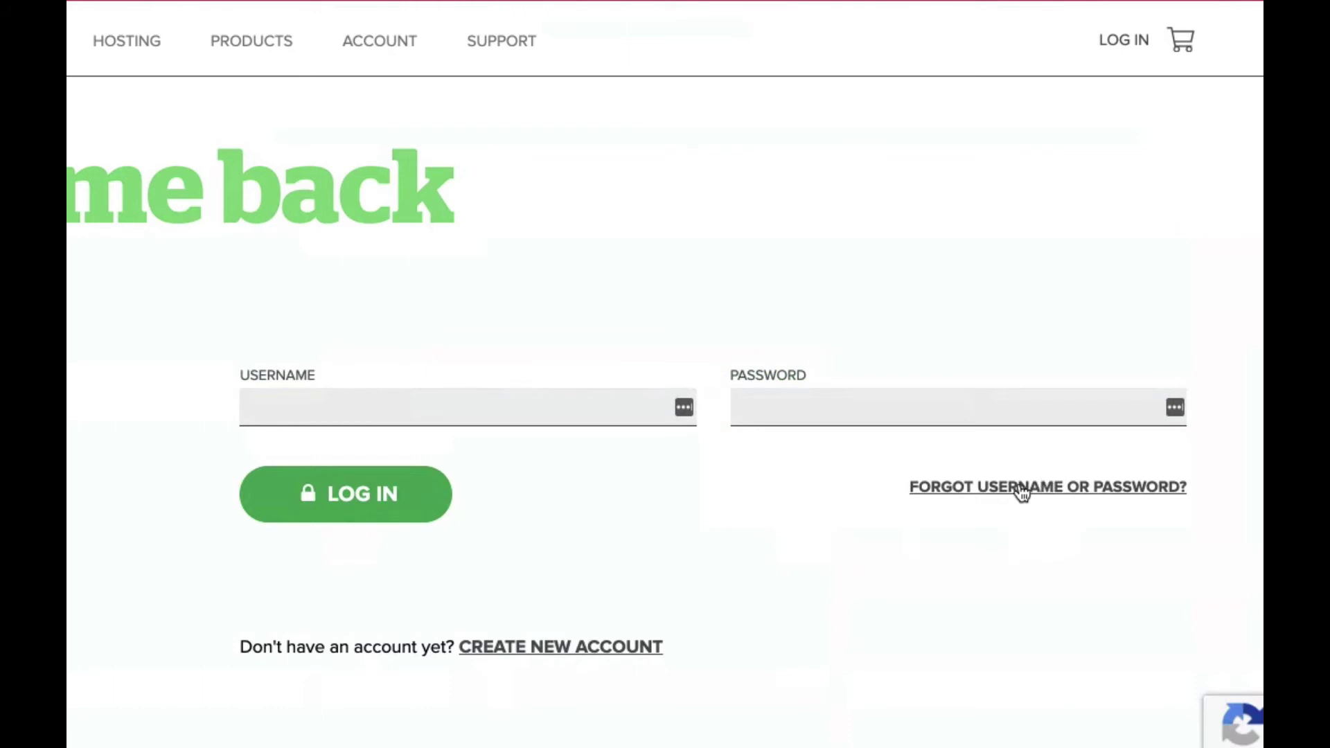
scroll(1018, 491, down, 1)
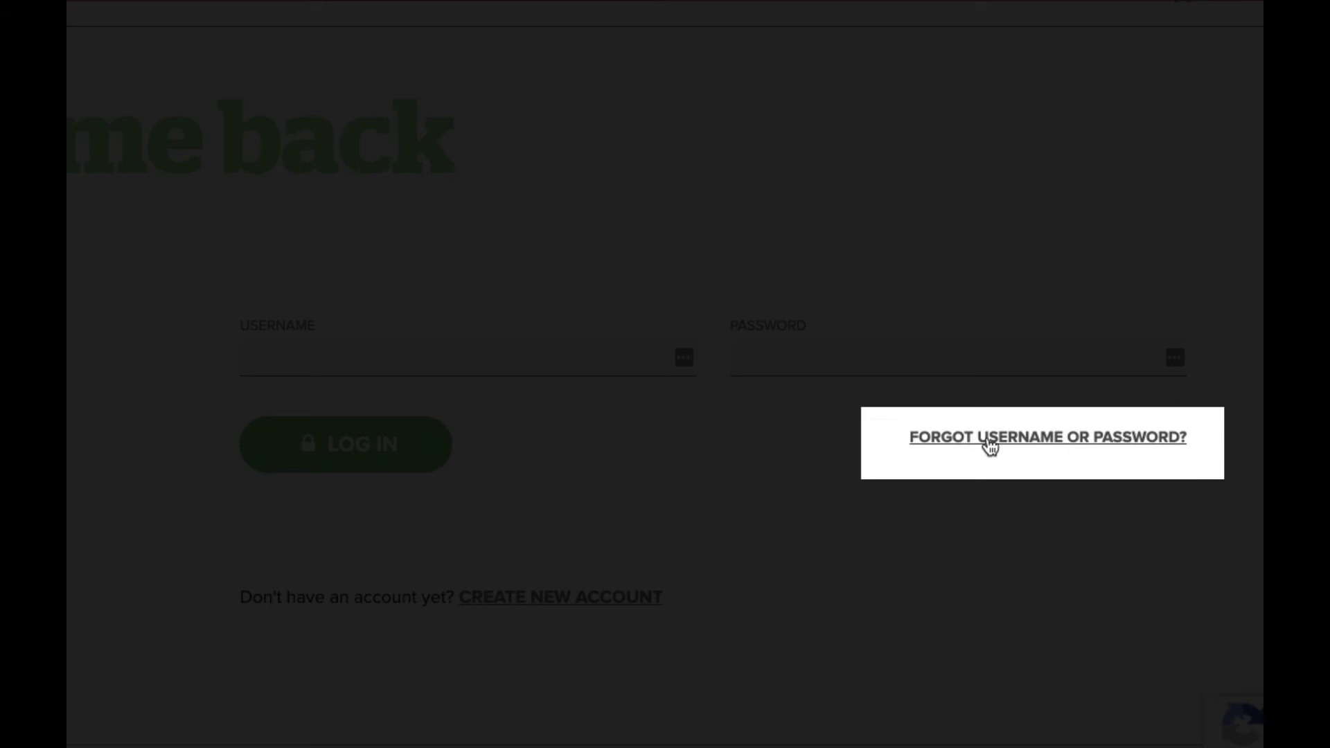
click(989, 446)
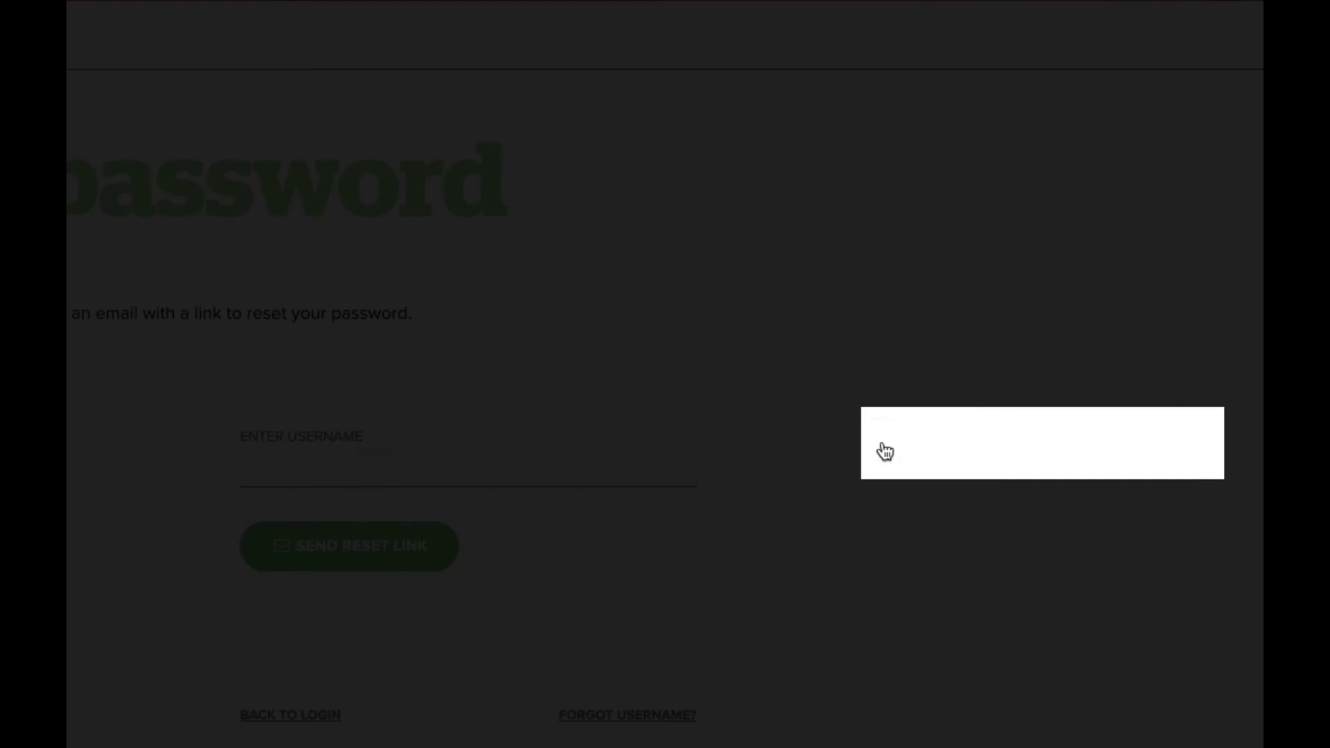
click(401, 458)
text(username)
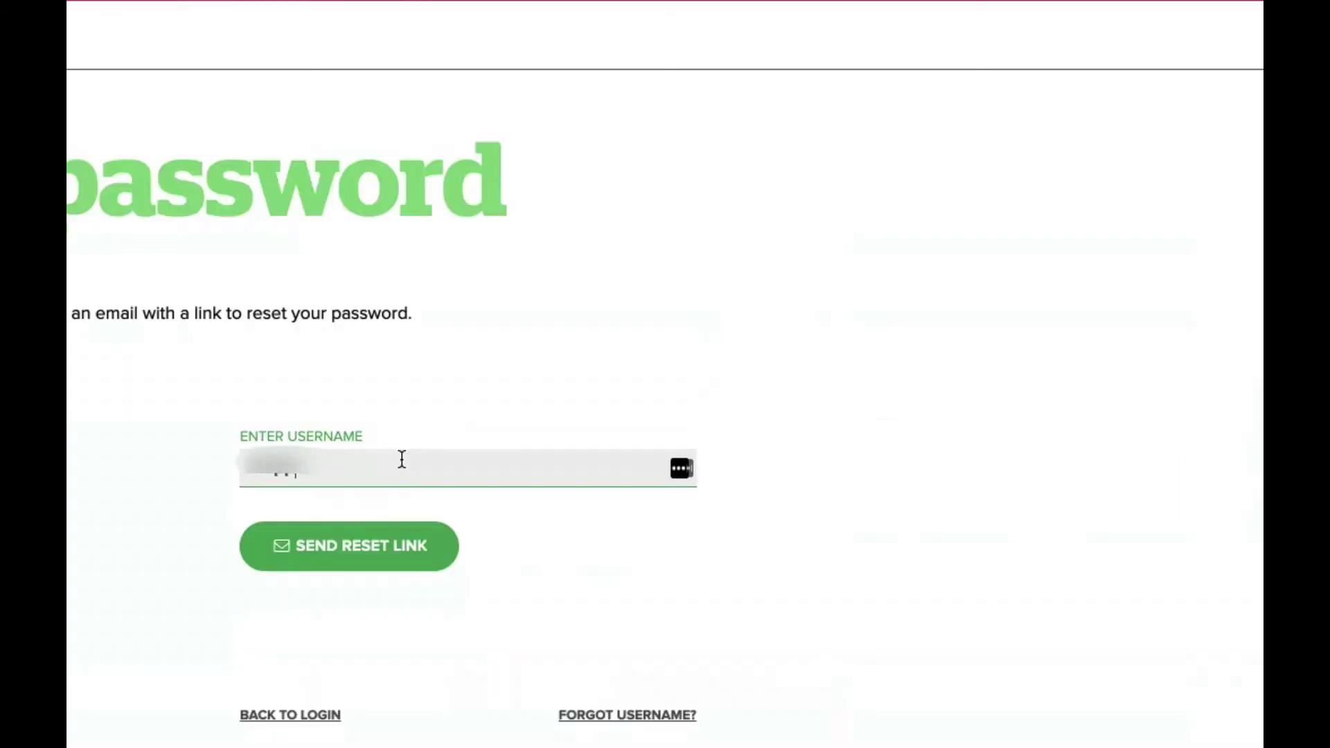
click(495, 318)
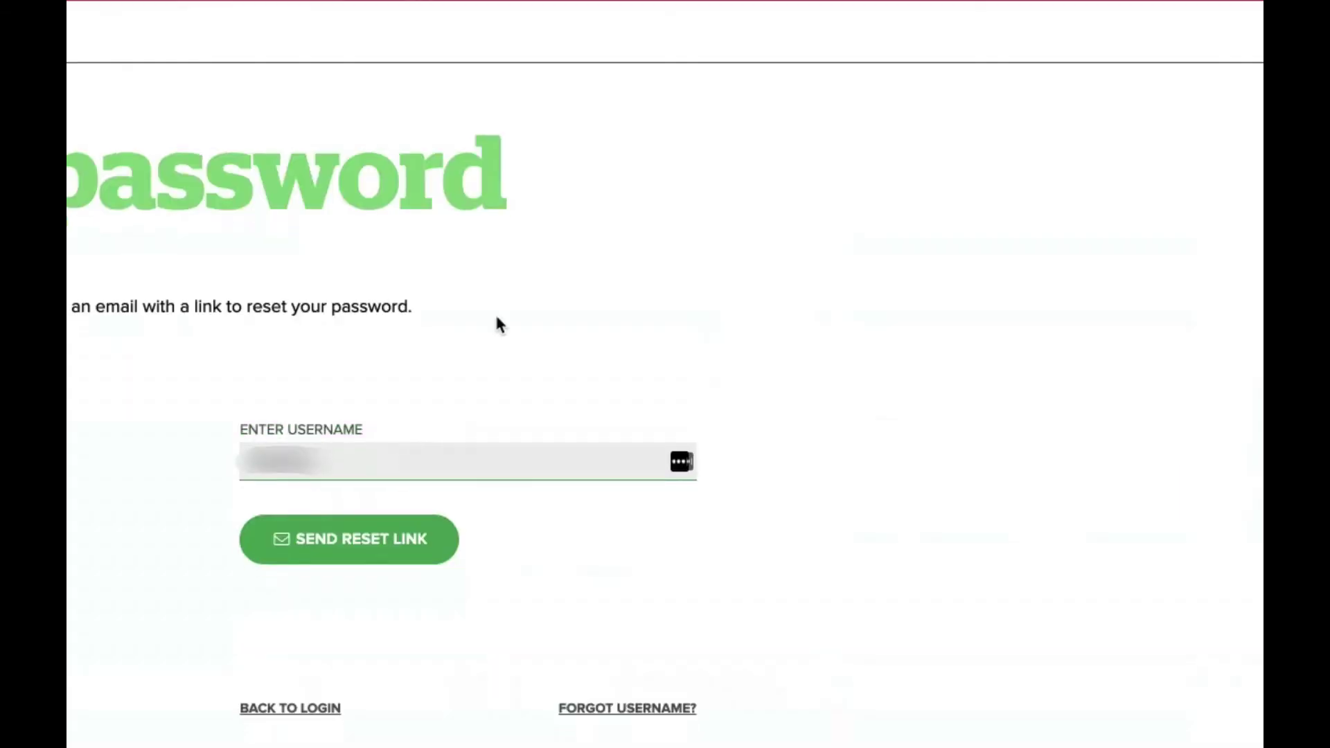
click(369, 541)
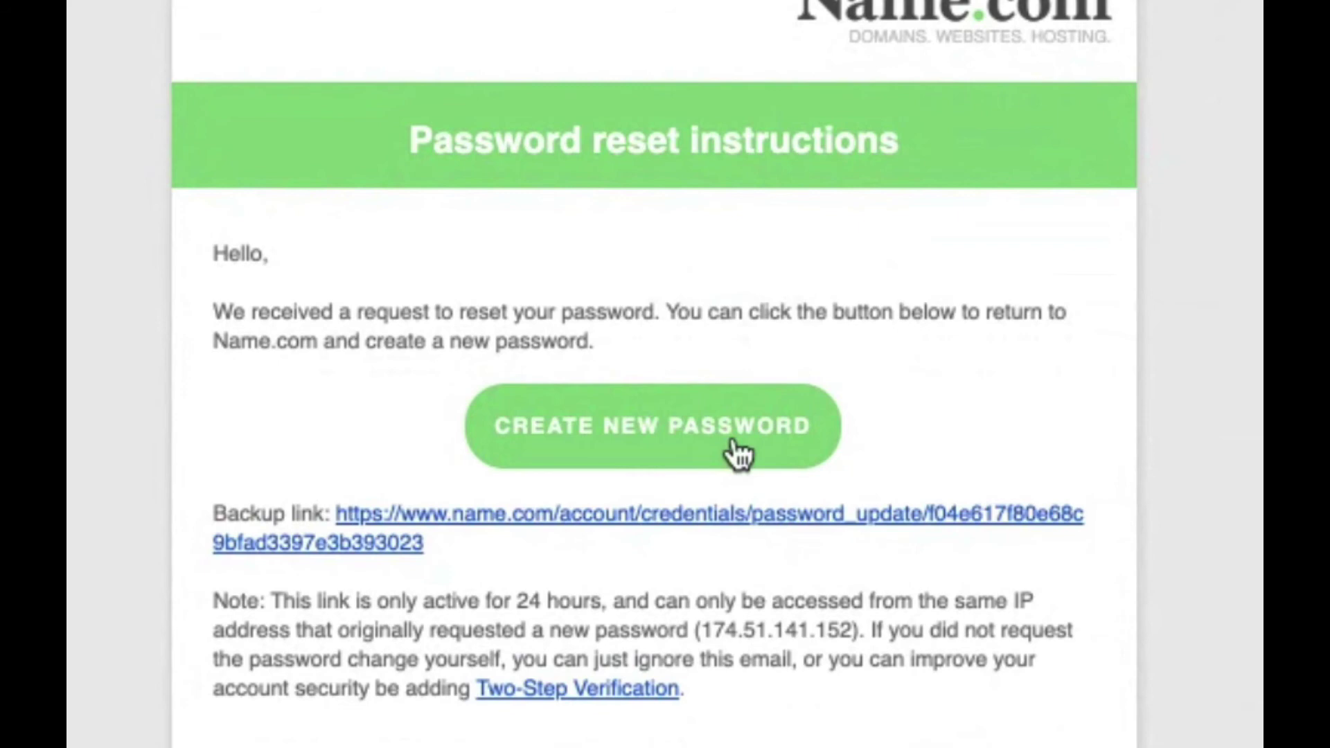
Set a new password from the reset email, confirm it, and continue to Account Overview
click(704, 423)
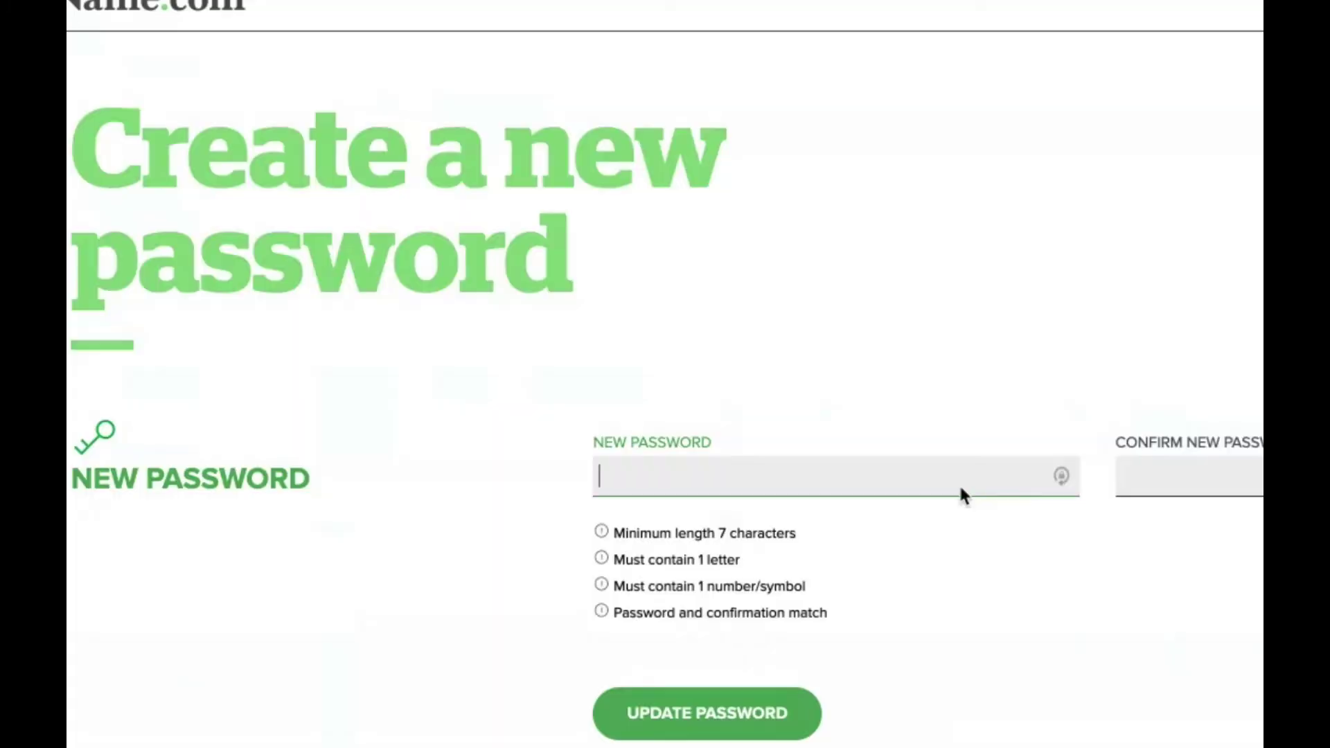
click(905, 573)
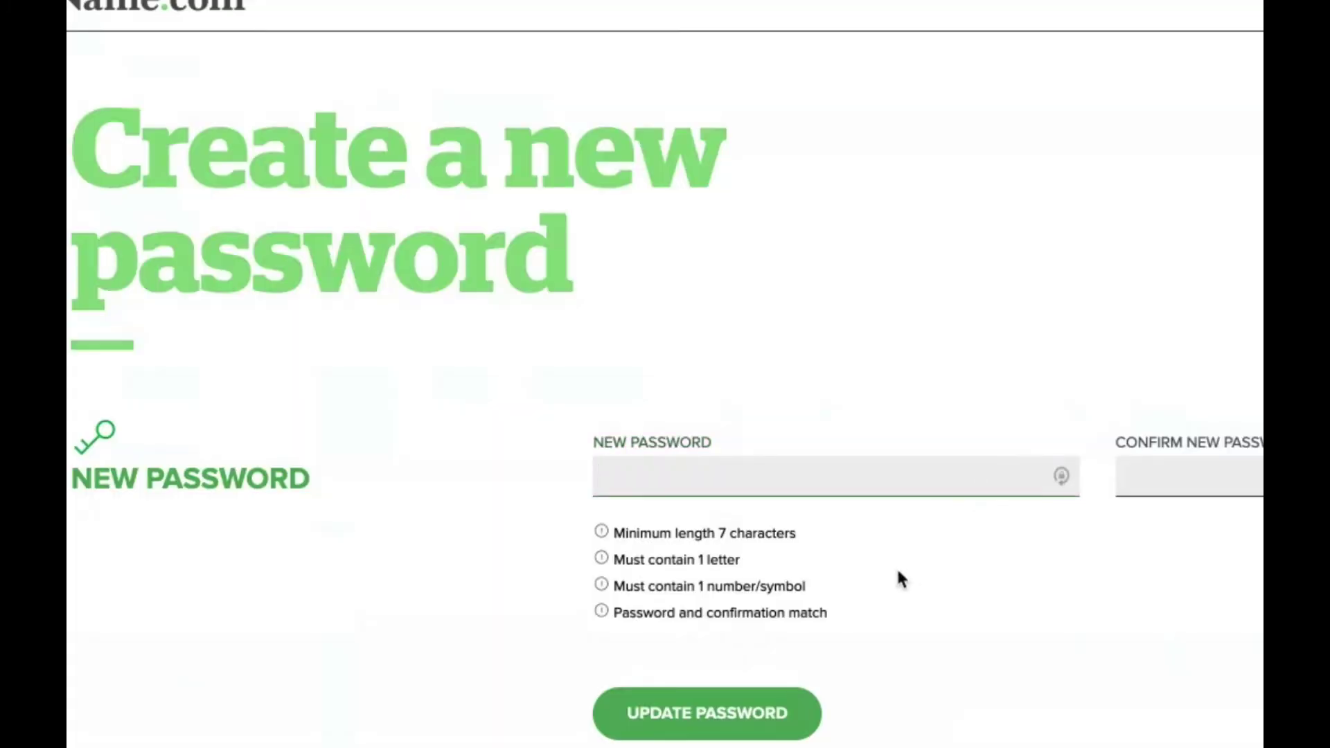
click(789, 475)
click(1178, 469)
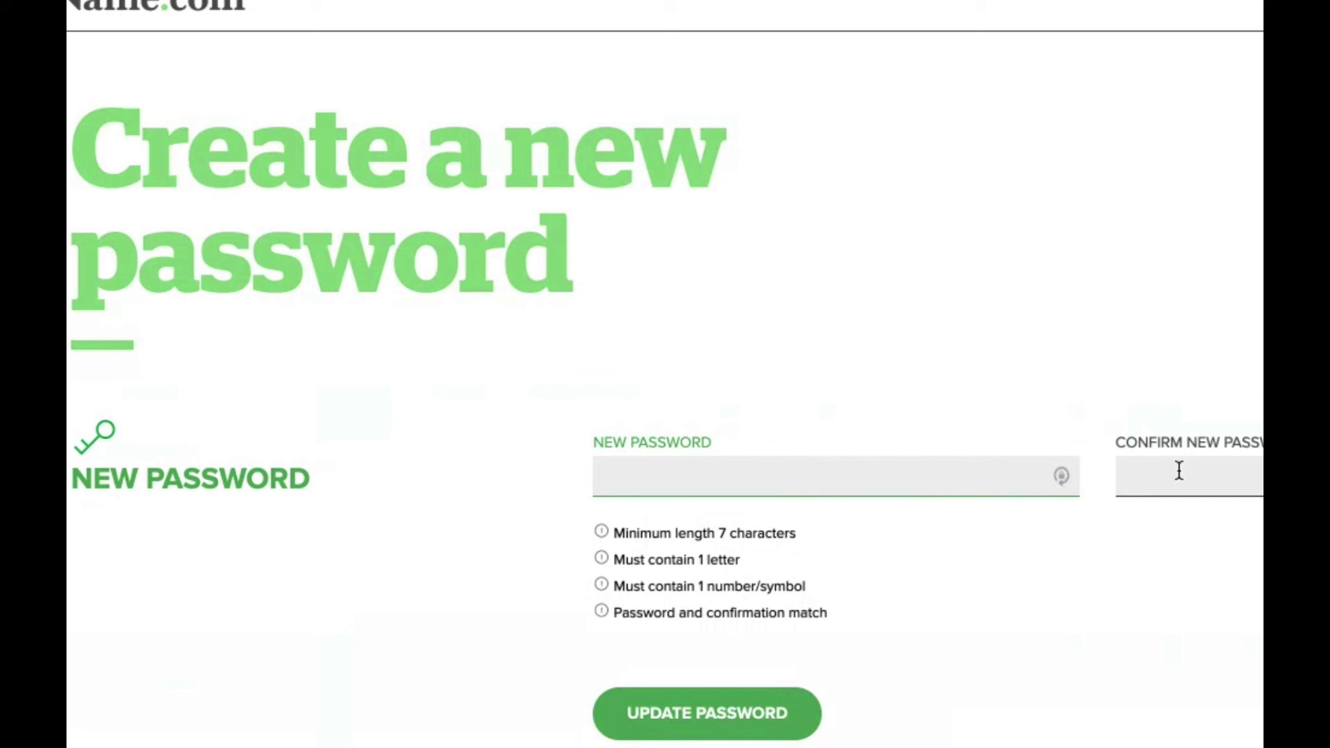
click(737, 715)
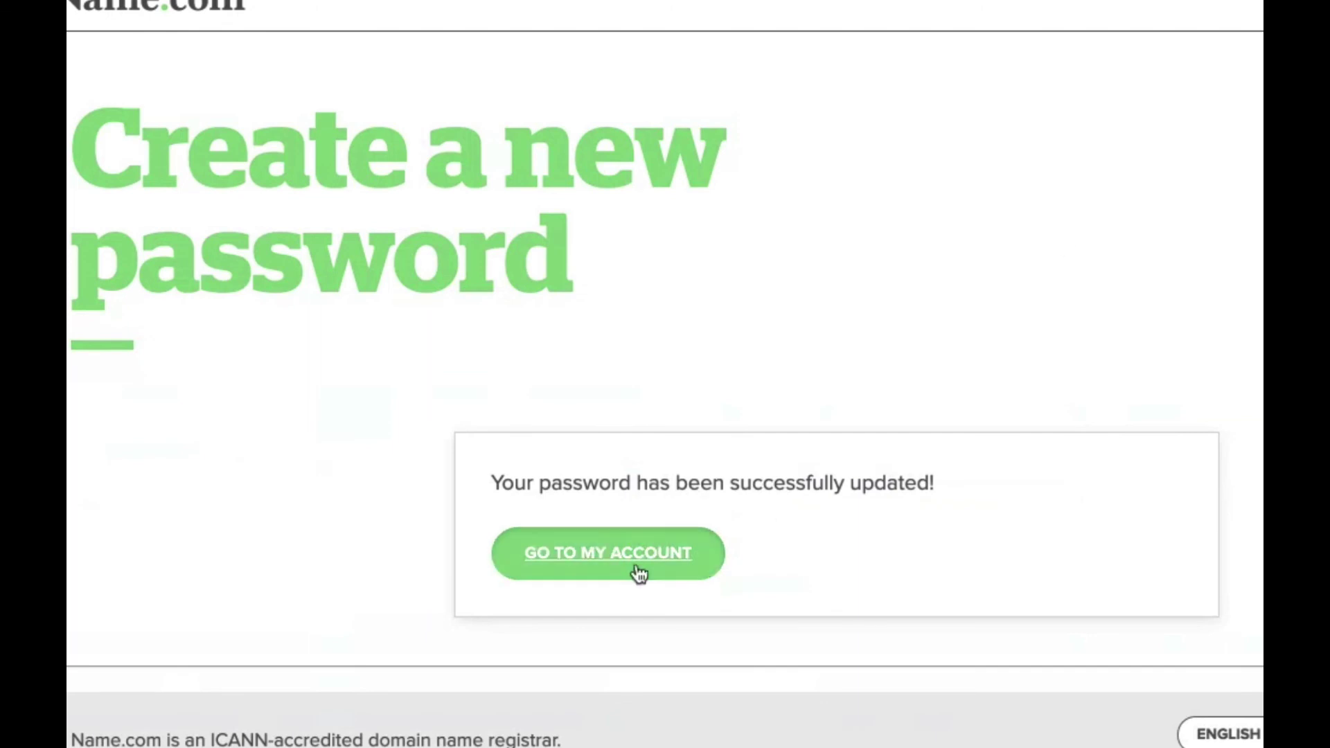
click(638, 573)
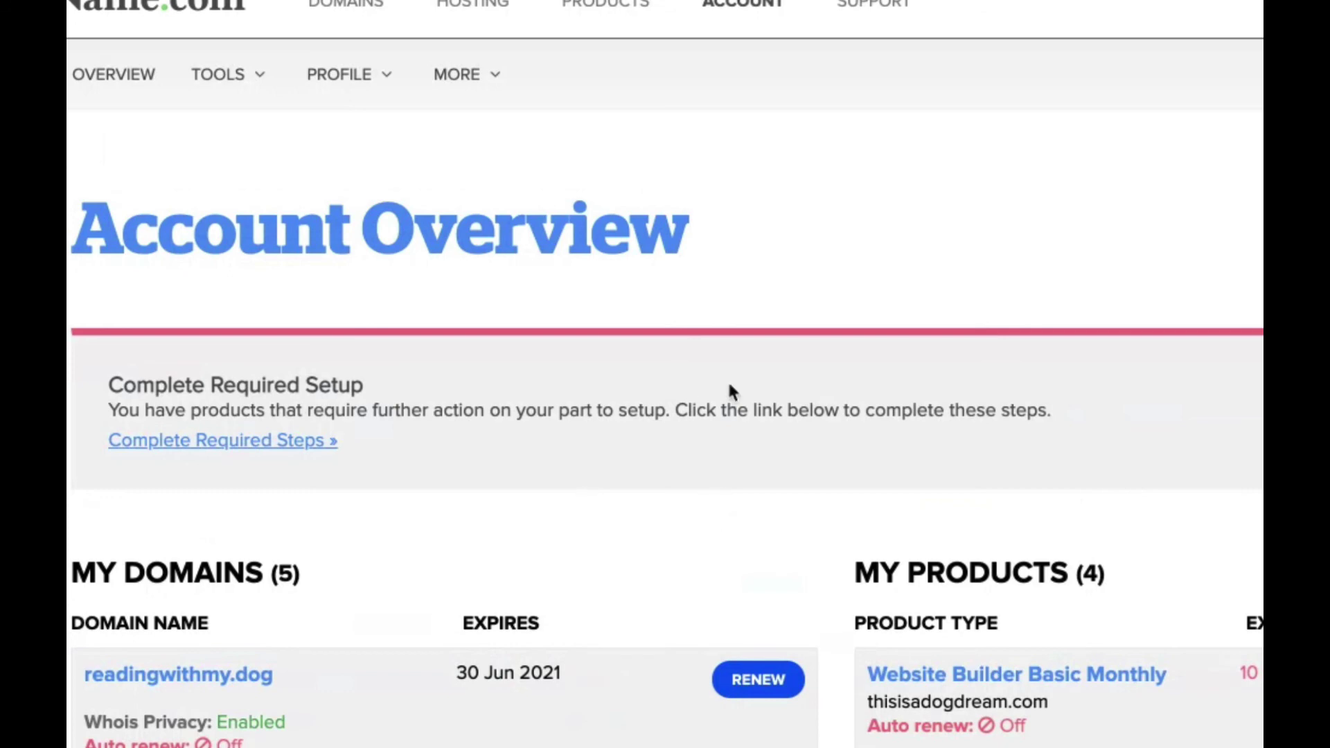
scroll(758, 377, down, 1)
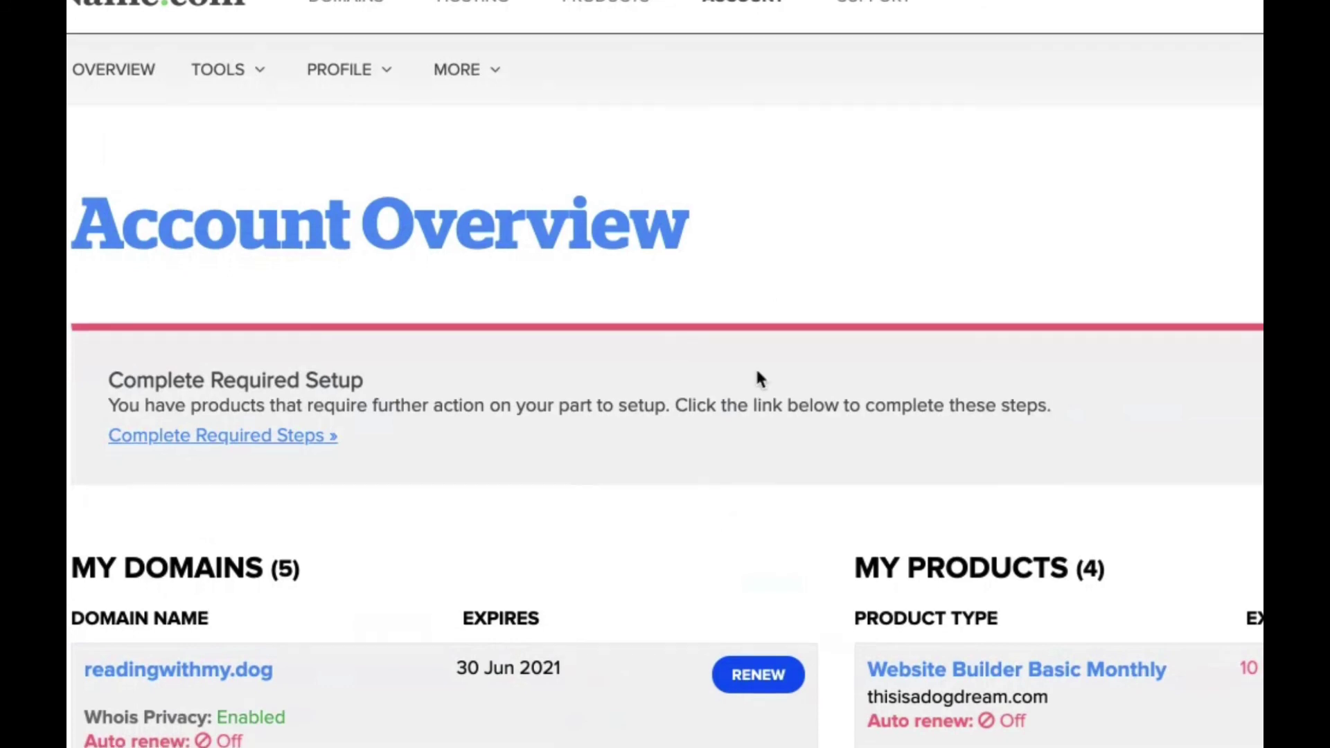